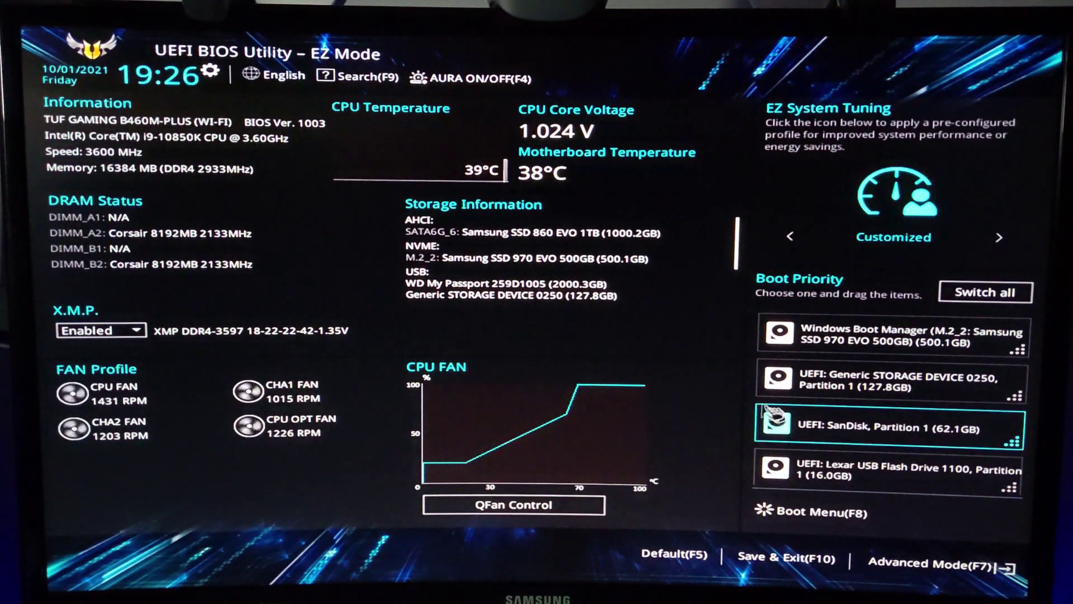
- In Advanced Mode, set PTT to Enable under Advanced > PCH-FW Configuration and go to Exit
left_click(933, 575)
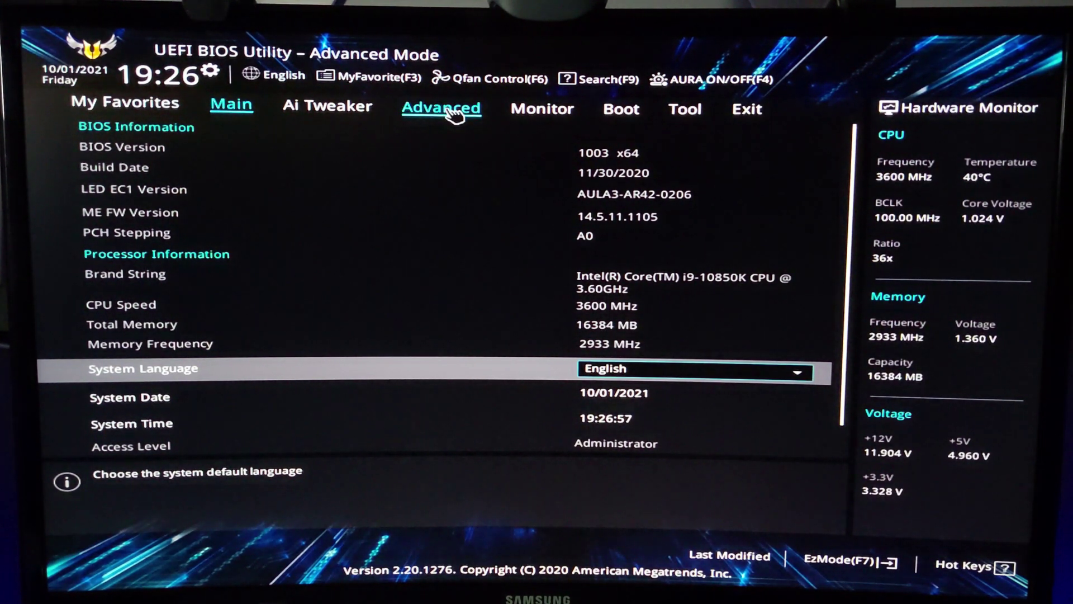
left_click(454, 114)
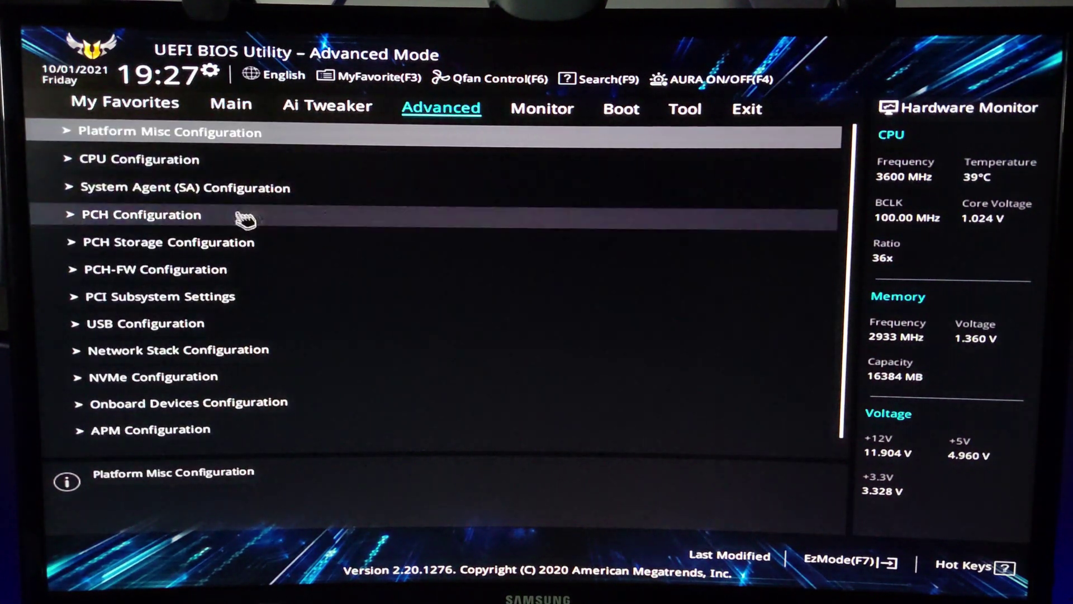
left_click(228, 271)
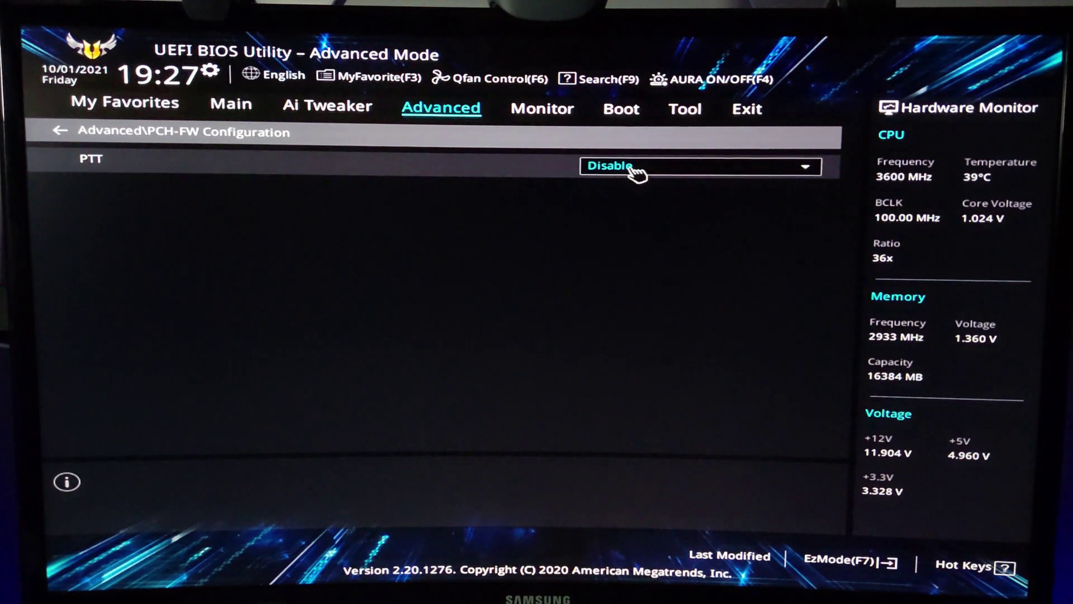
left_click(659, 174)
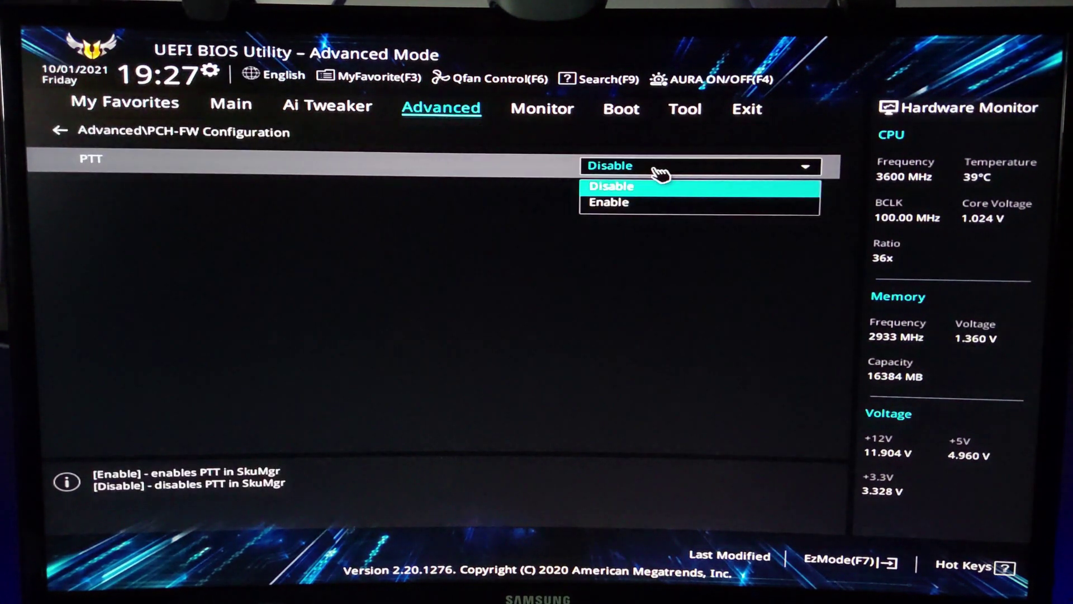
left_click(632, 202)
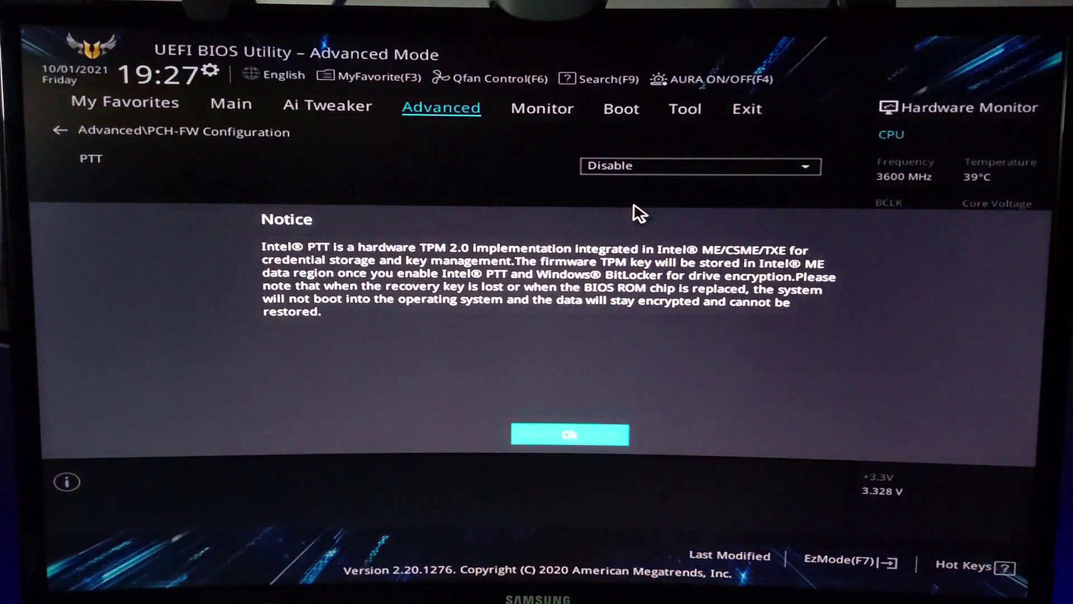
left_click(571, 439)
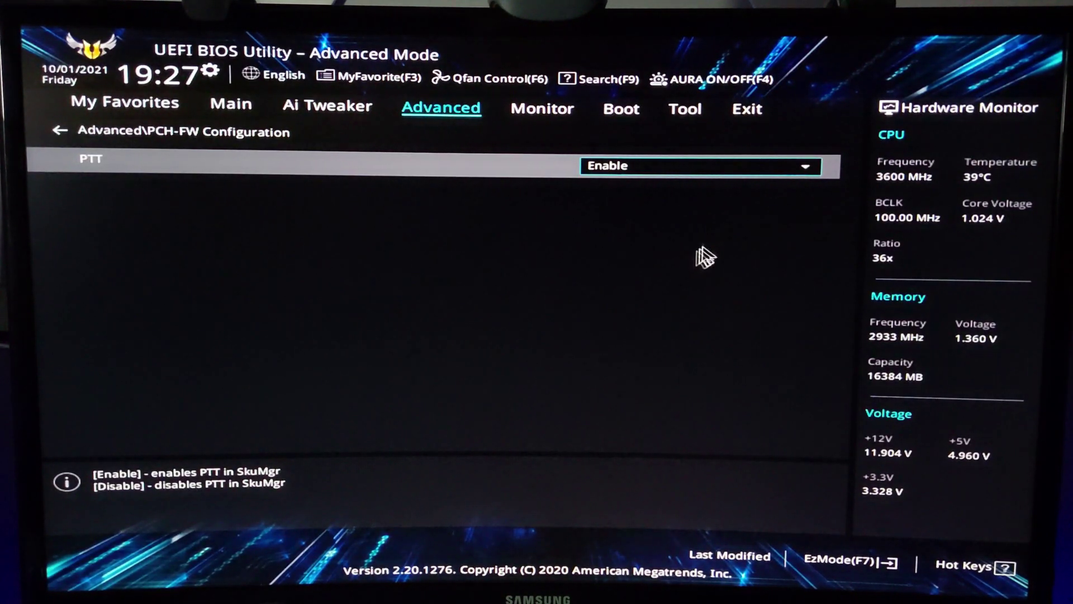
left_click(761, 112)
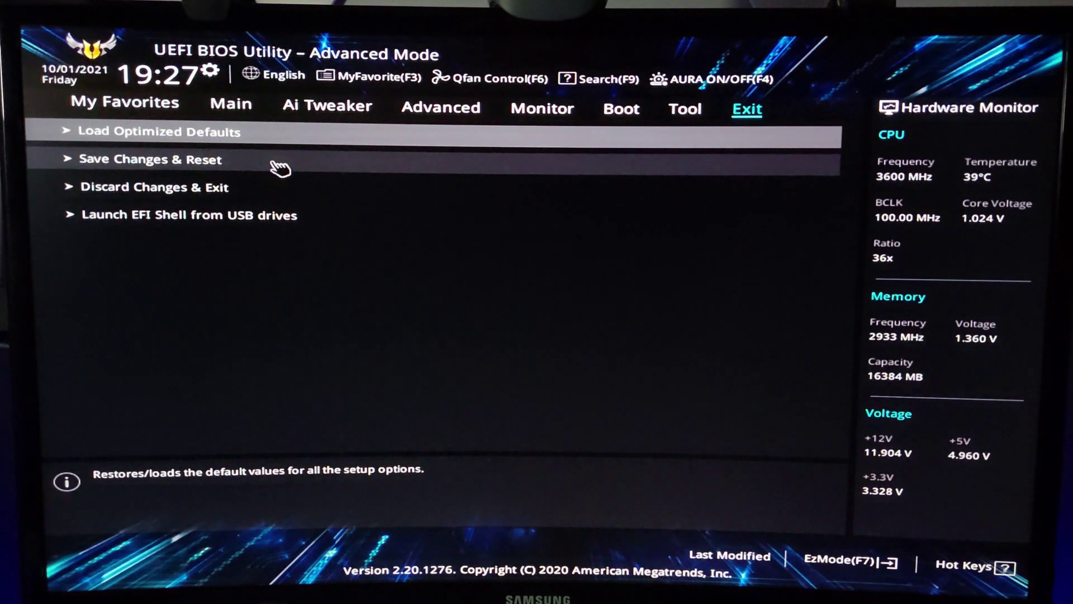
- Apply Save Changes & Reset and confirm saving the PTT change to restart the PC
left_click(179, 165)
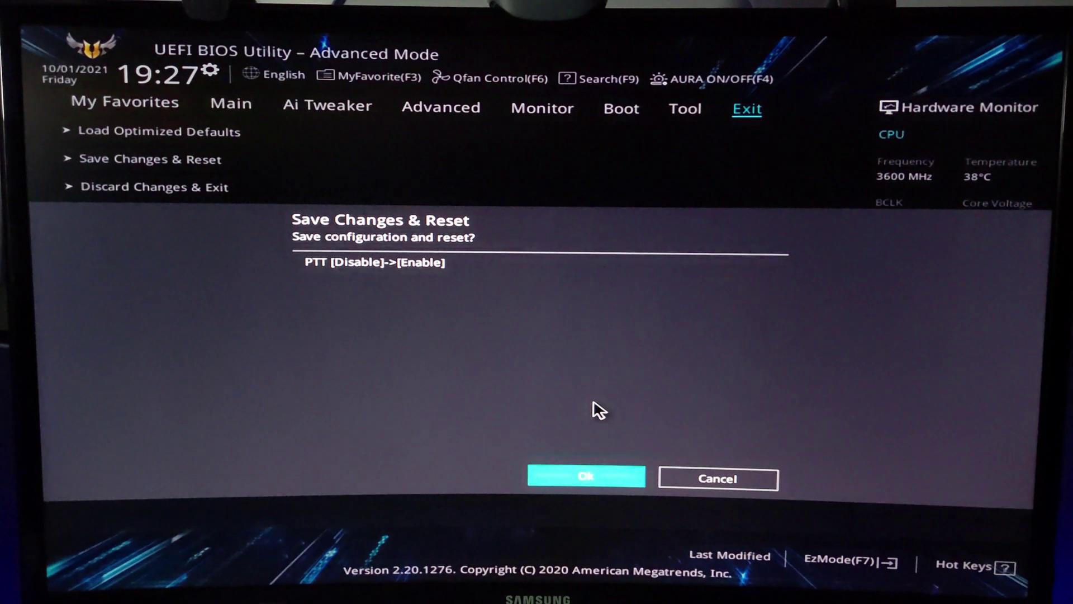
left_click(585, 475)
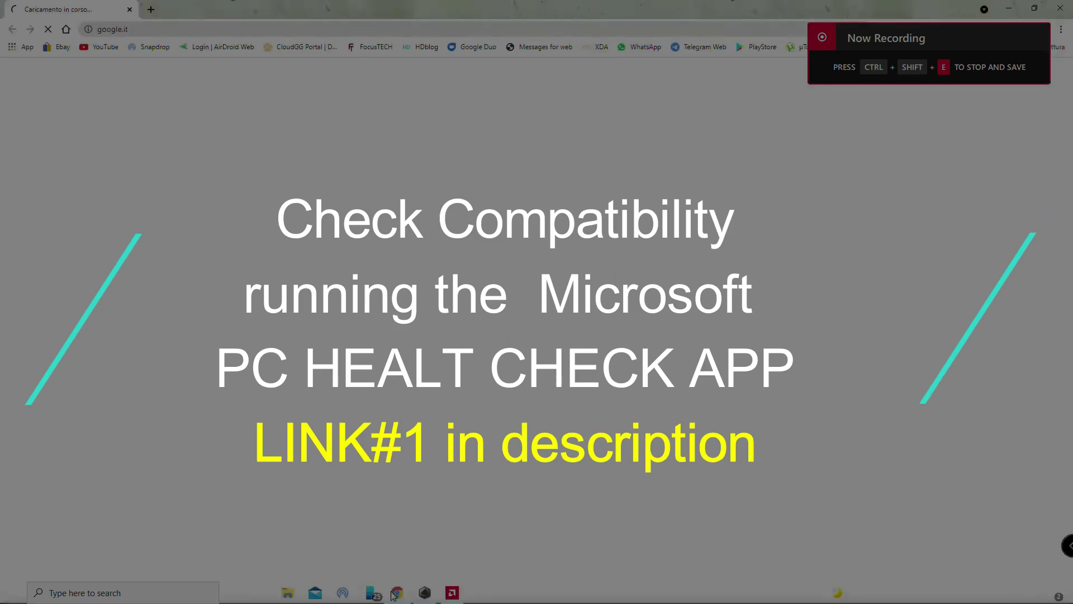
- Paste and go to Microsoft's How to get Windows 11 page, then jump to Check for compatibility
left_click(160, 29)
right_click(160, 32)
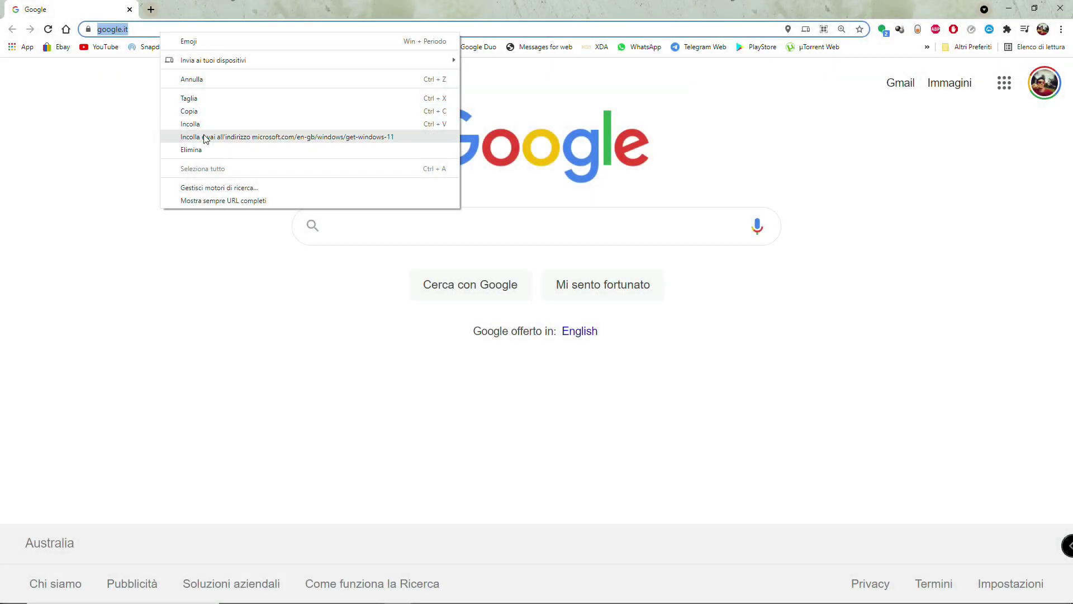
left_click(205, 138)
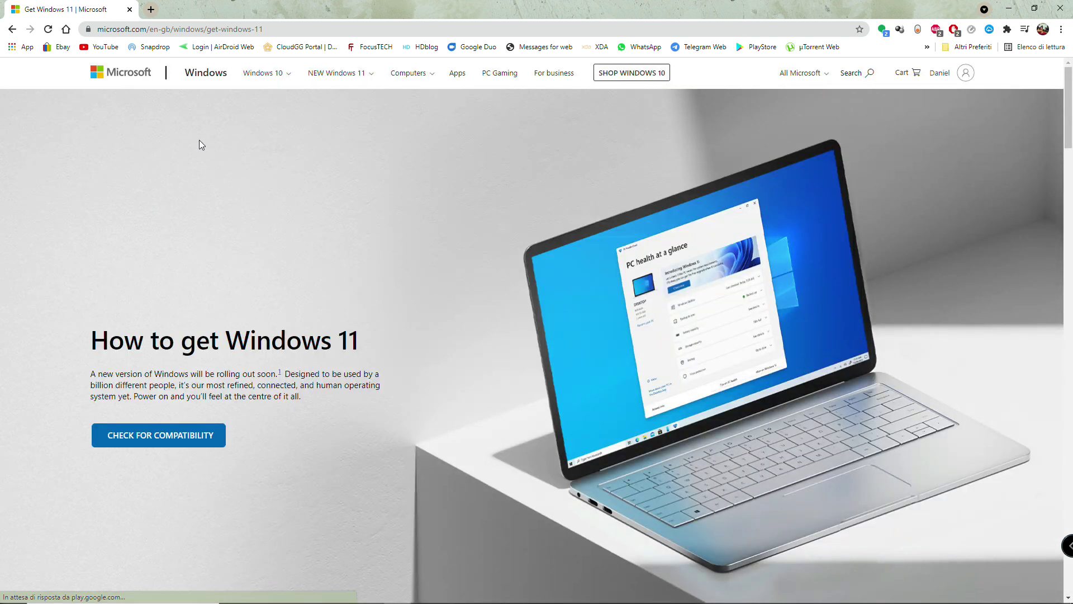
left_click(162, 438)
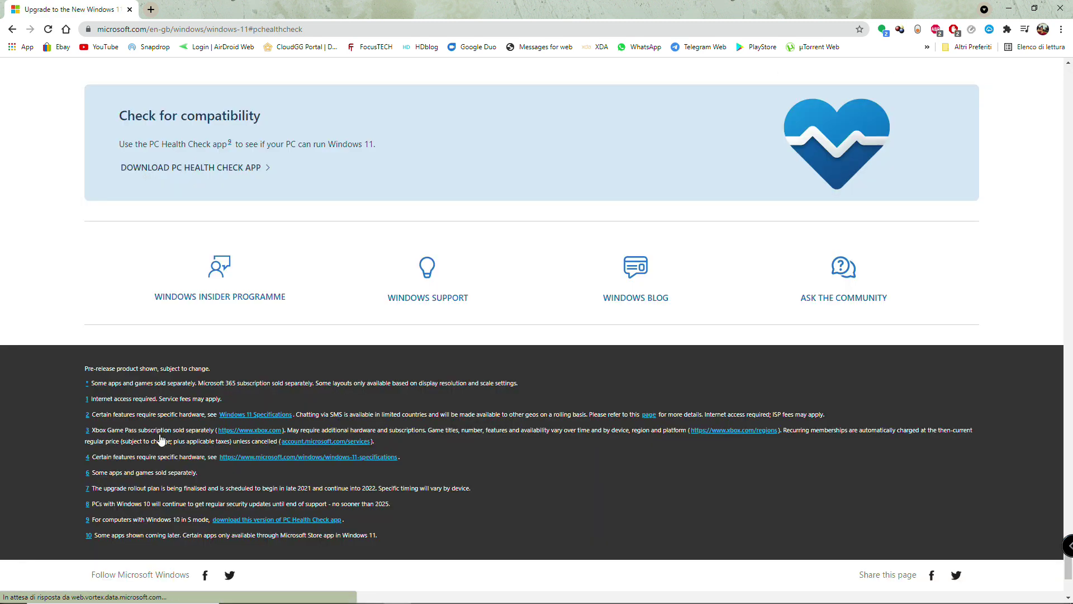
- Save WindowsPCHealthCheckSetup.msi to the Desktop and run the downloaded installer
left_click(202, 169)
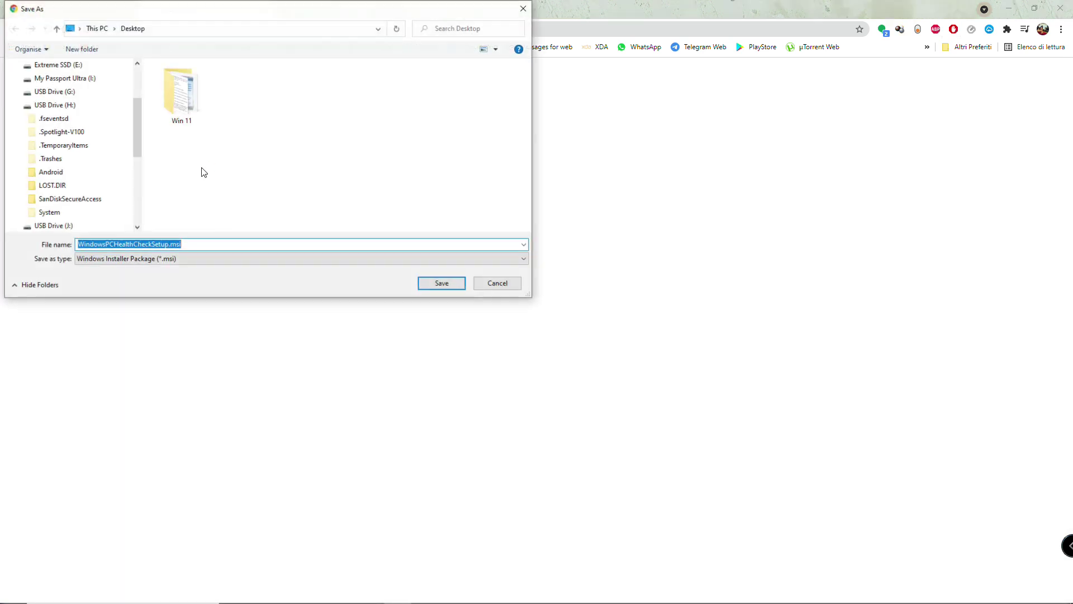
left_click(433, 283)
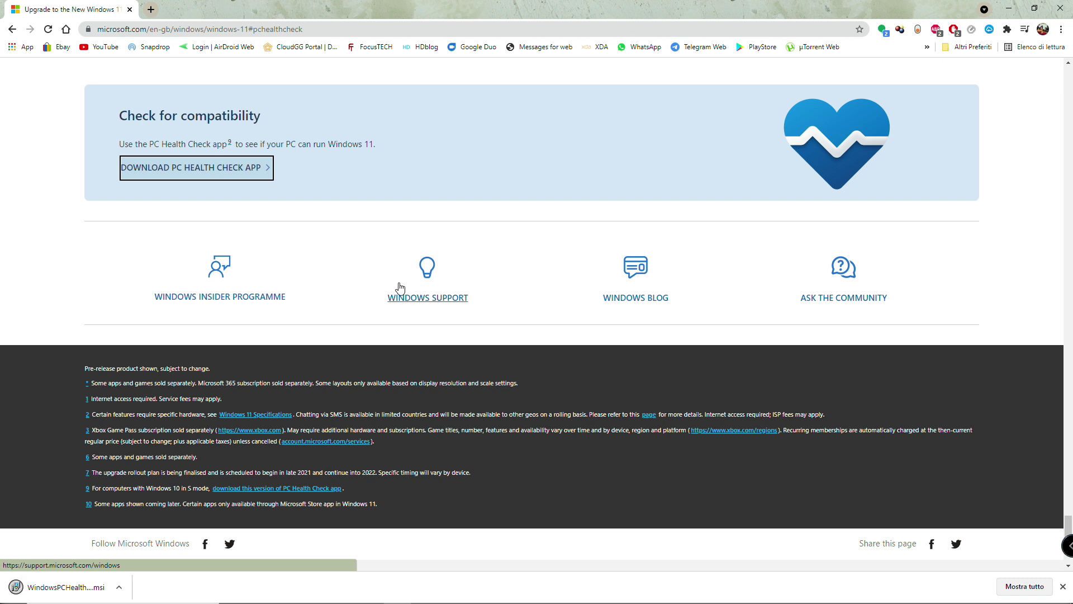
left_click(56, 589)
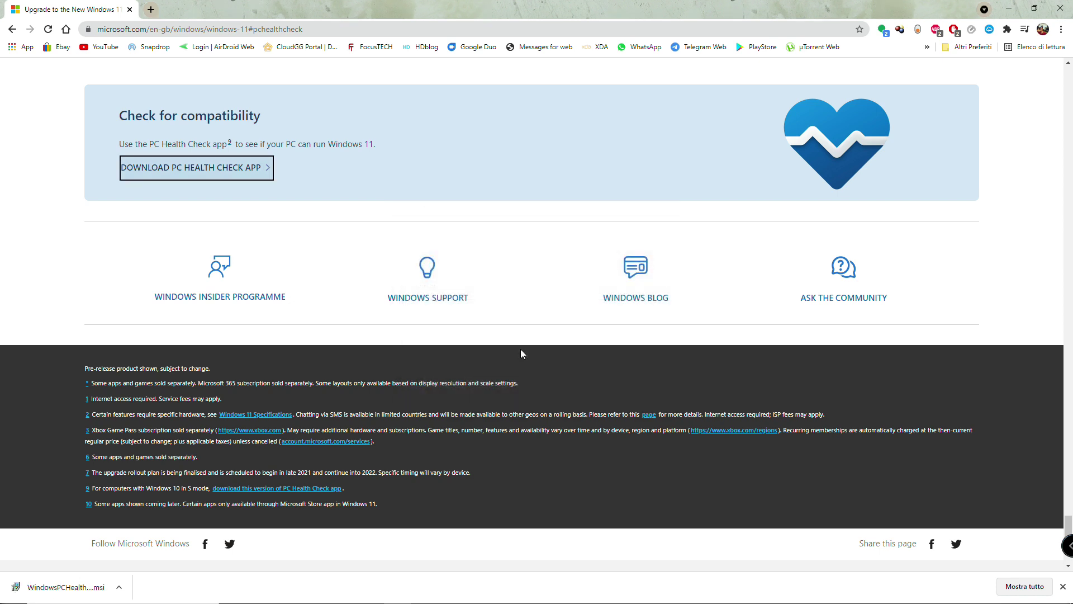
scroll(521, 349, "up", 1)
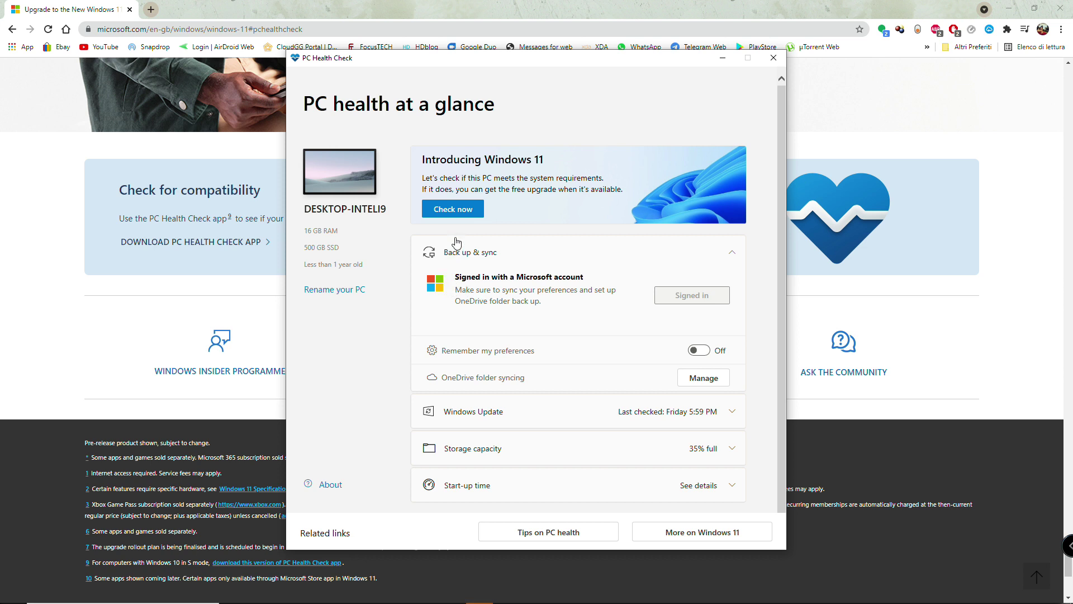
- Run the Windows 11 check, expand all results and highlight the TPM 2.0 enabled lines
left_click(455, 213)
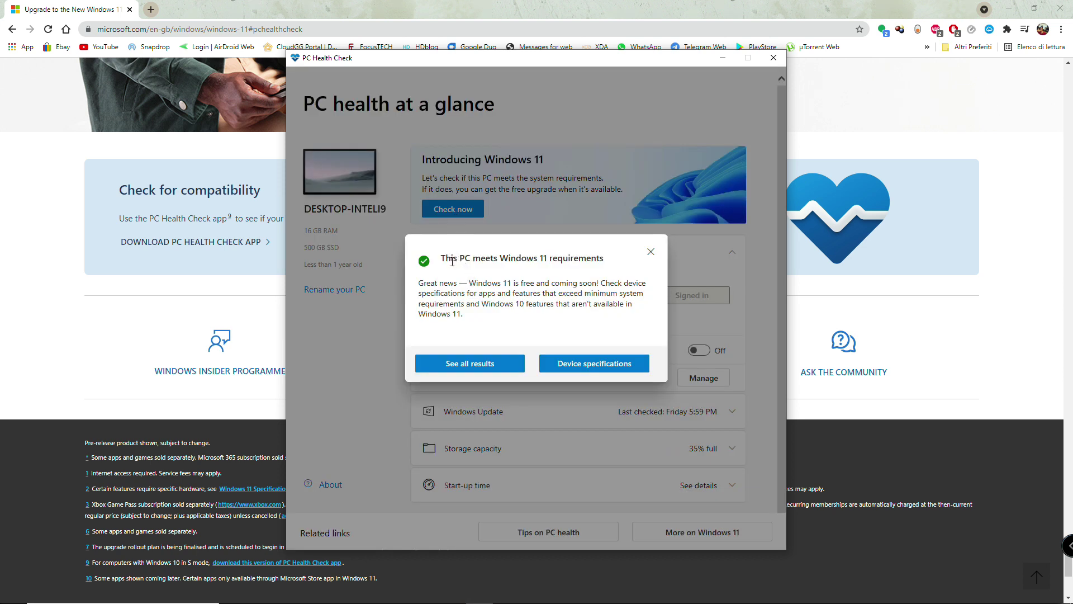
left_click_drag(447, 258, 560, 259)
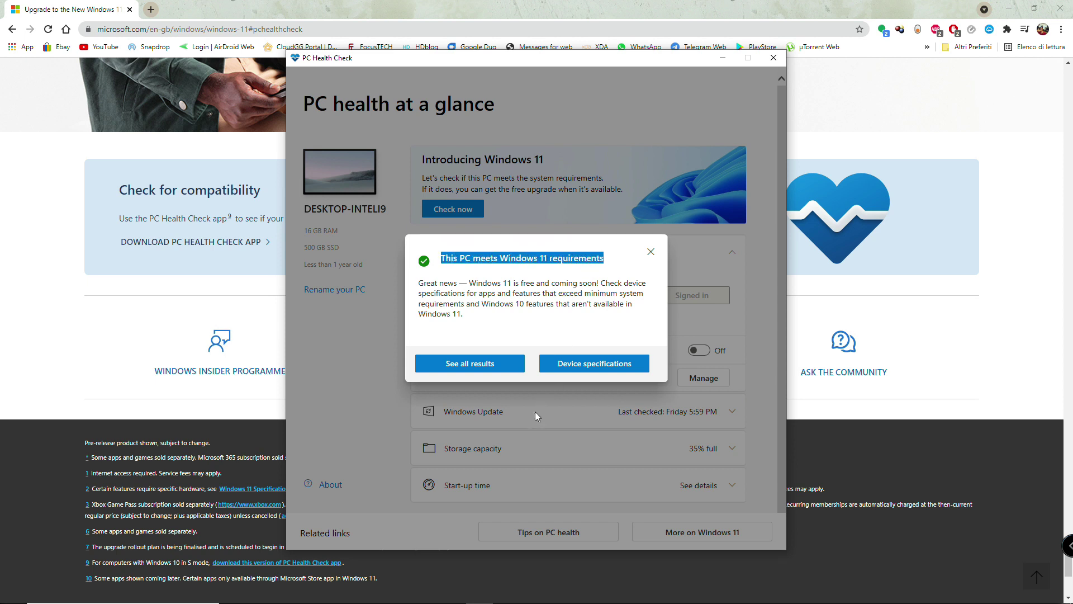
left_click(507, 363)
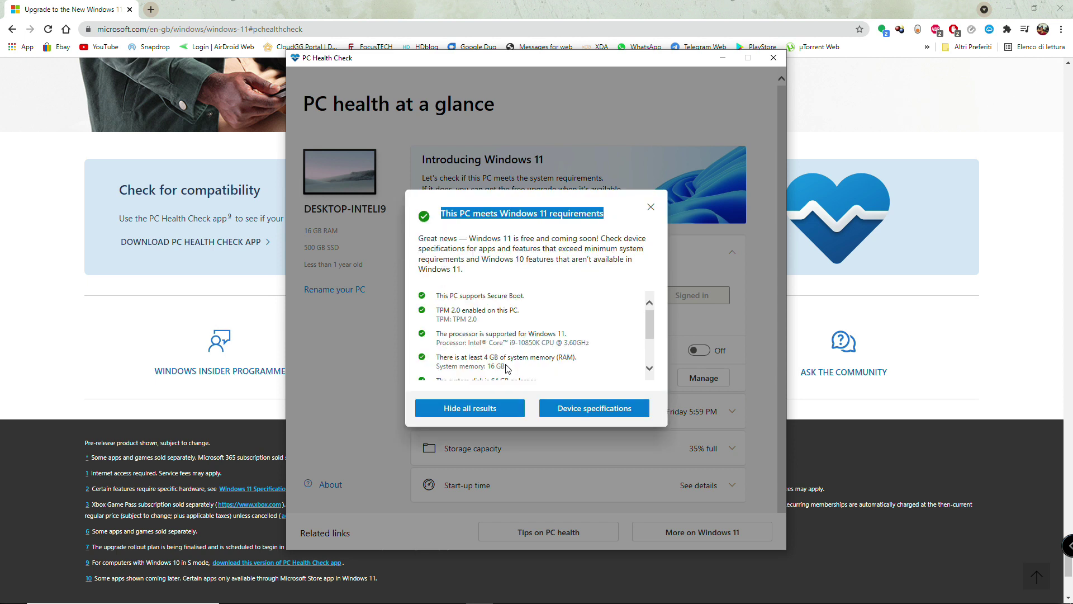
left_click(440, 309)
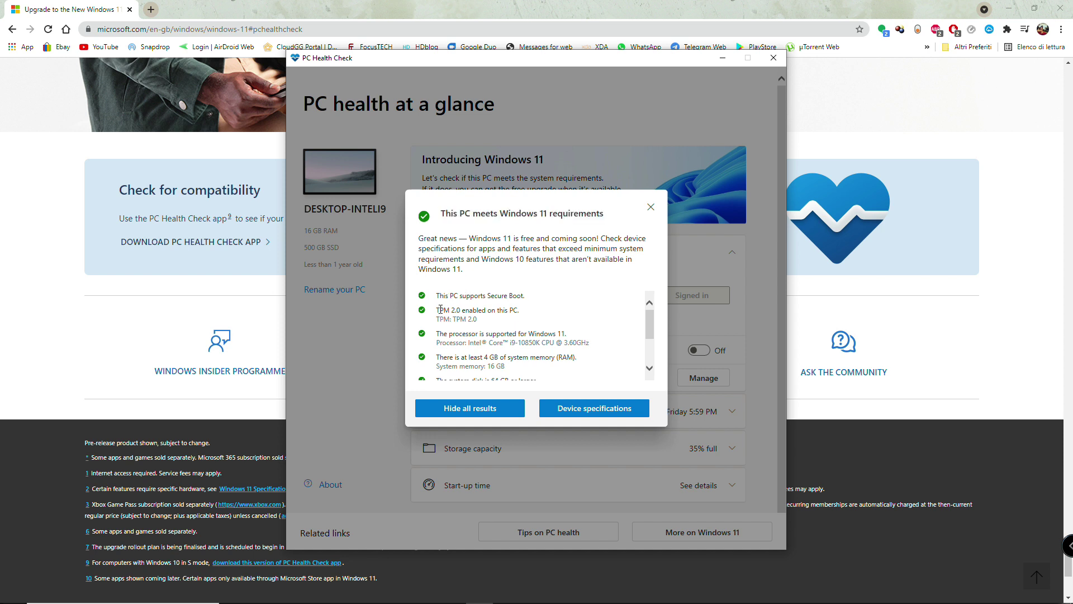
left_click_drag(453, 311, 472, 319)
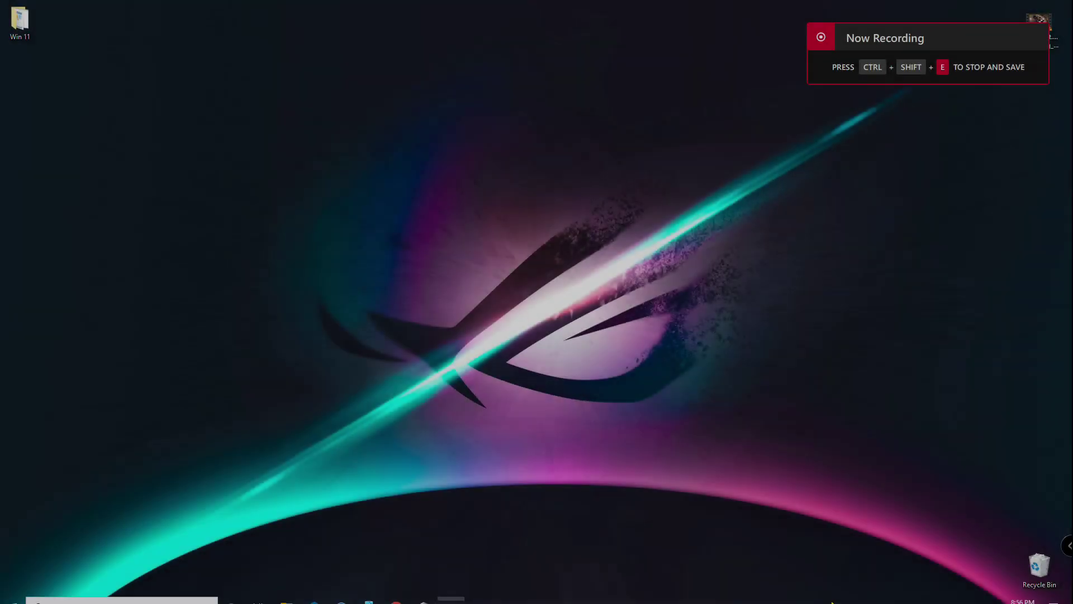
- Open Chrome and paste-and-go to the copied gist.github.com MediaCreationTool.bat link
left_click(397, 593)
right_click(155, 29)
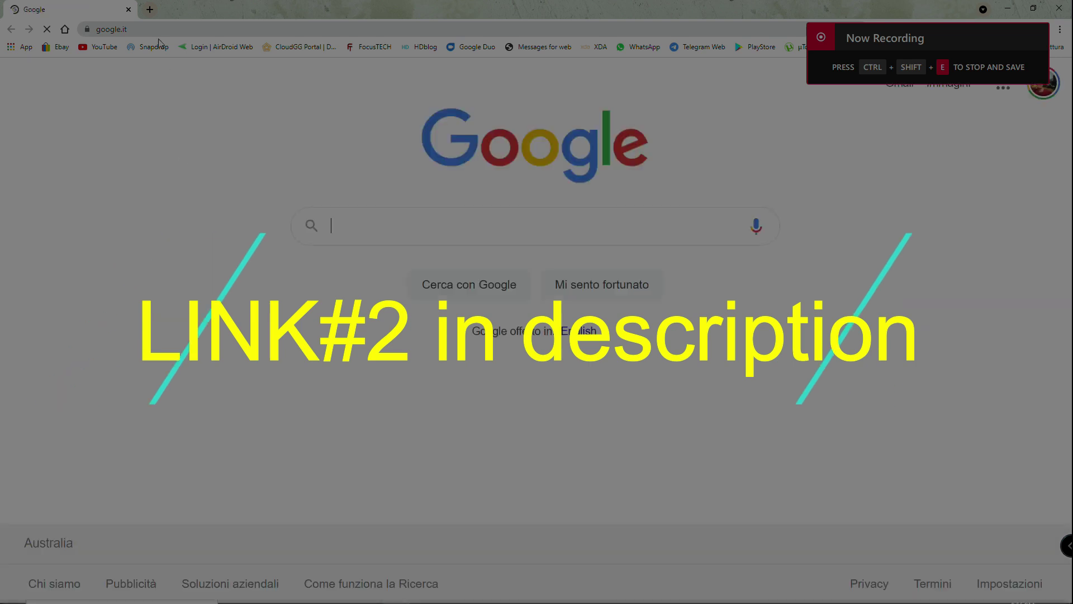
left_click(207, 139)
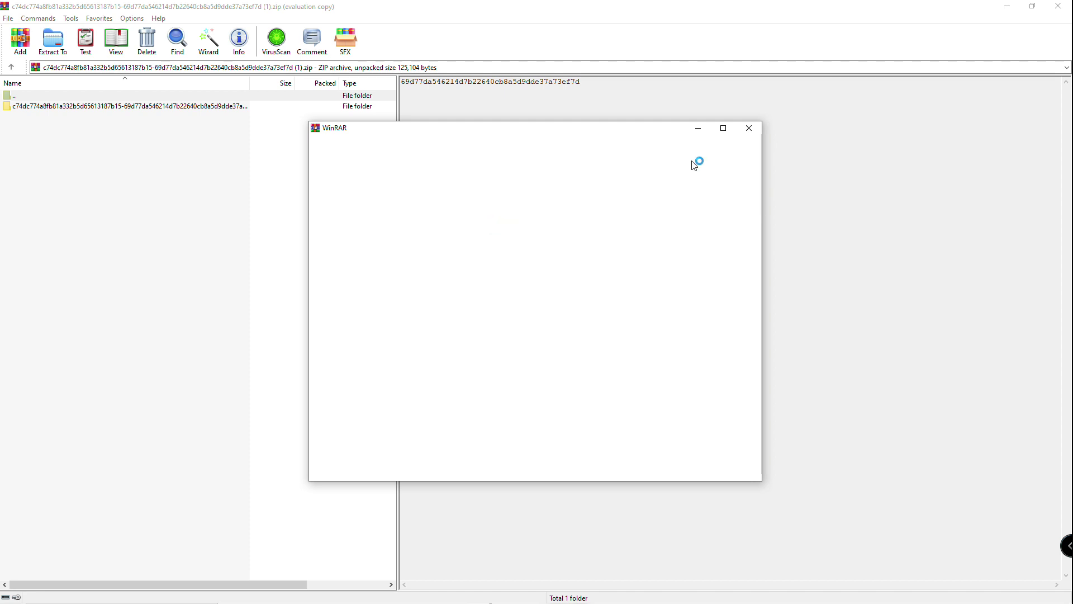
- Extract the archive's long-named folder to the Desktop, then close WinRAR and Chrome
left_click(749, 129)
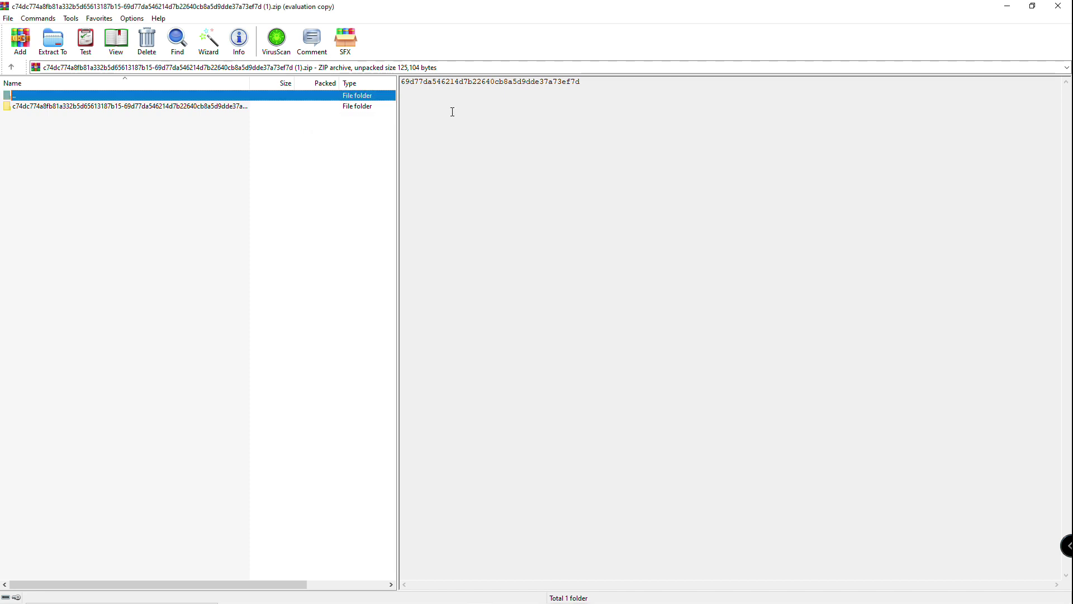
left_click(124, 109)
left_click(52, 40)
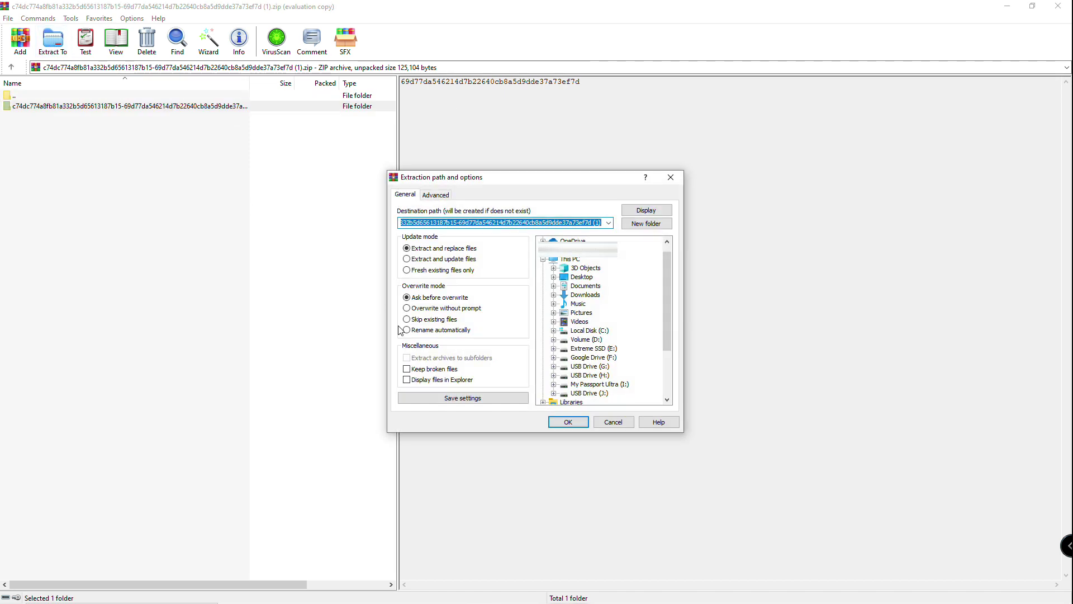
left_click(582, 277)
left_click(568, 422)
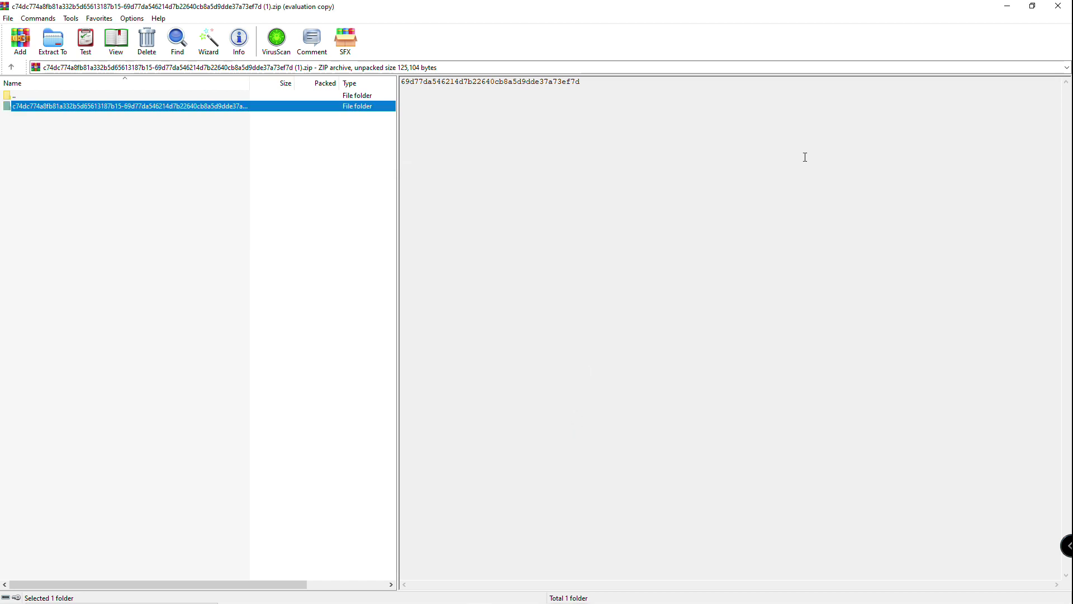
left_click(1058, 5)
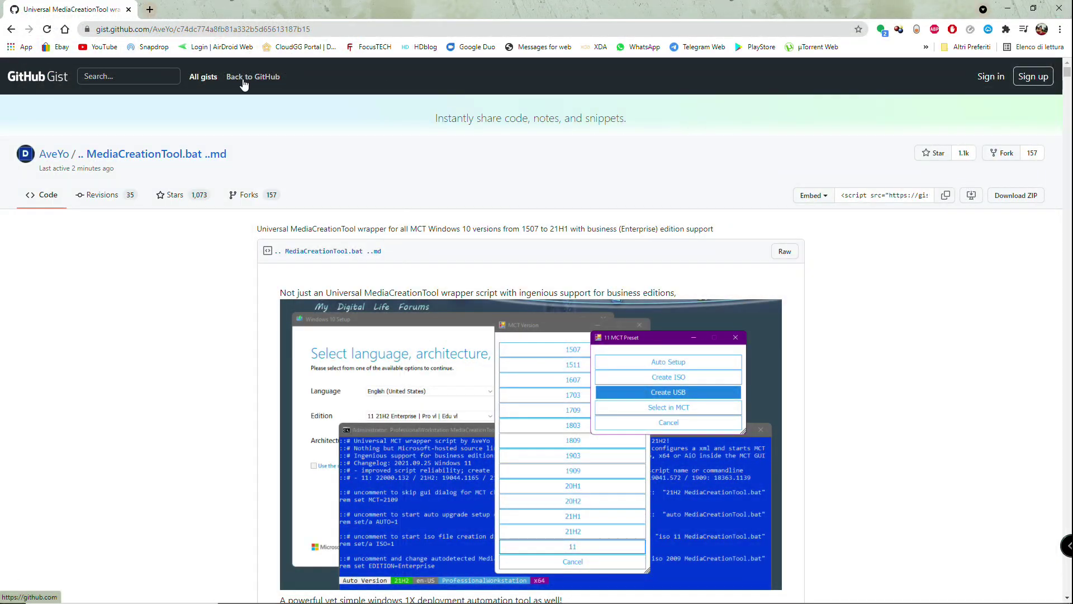
left_click(1058, 7)
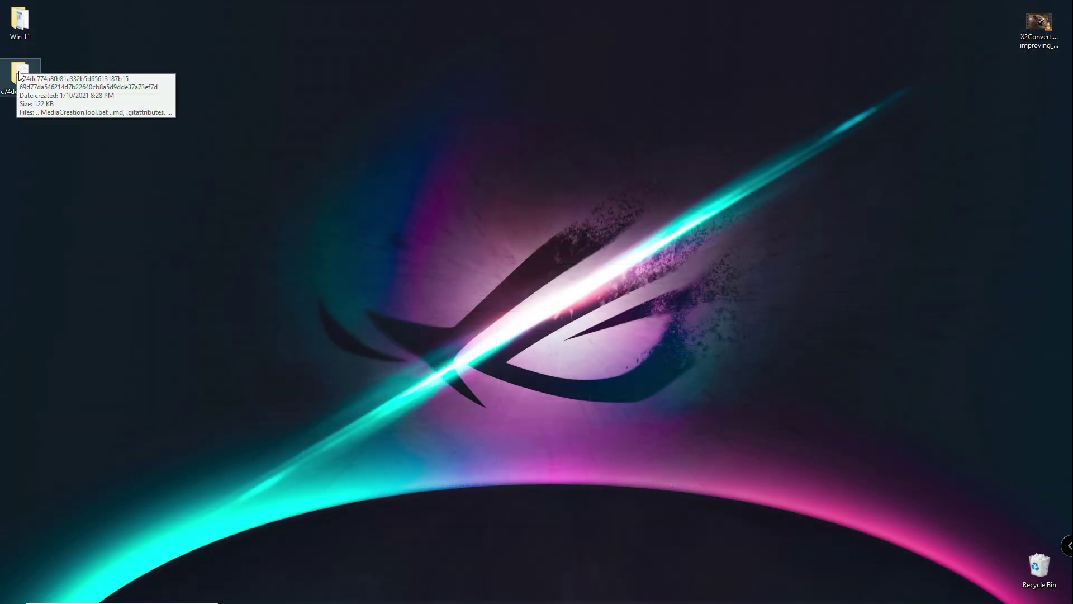
- Run MediaCreationTool.bat with Windows 11 and the Create USB preset, granting administrator rights
double_click(20, 78)
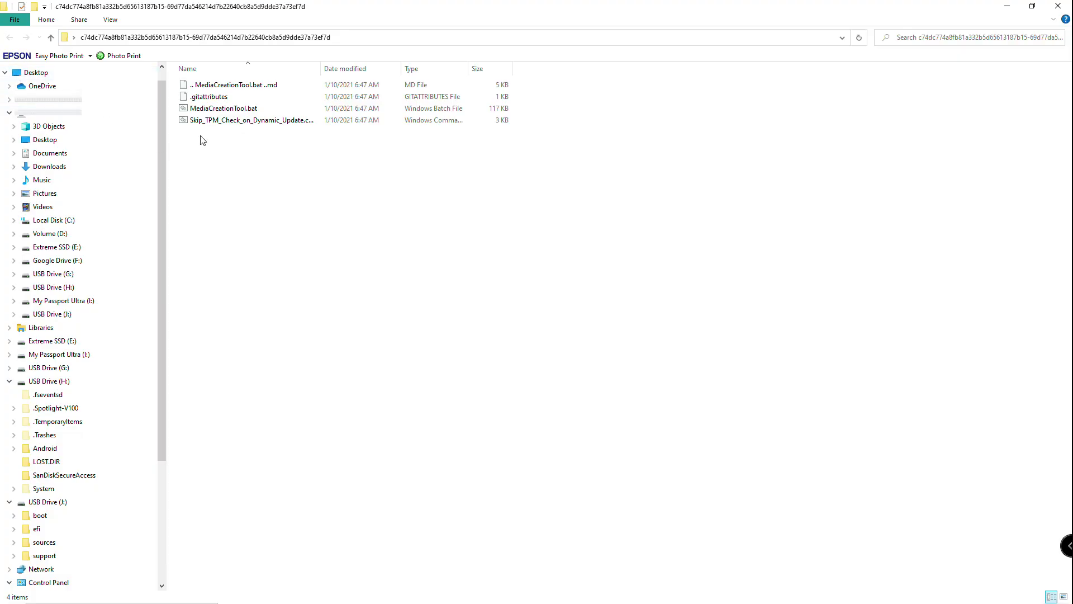
double_click(228, 110)
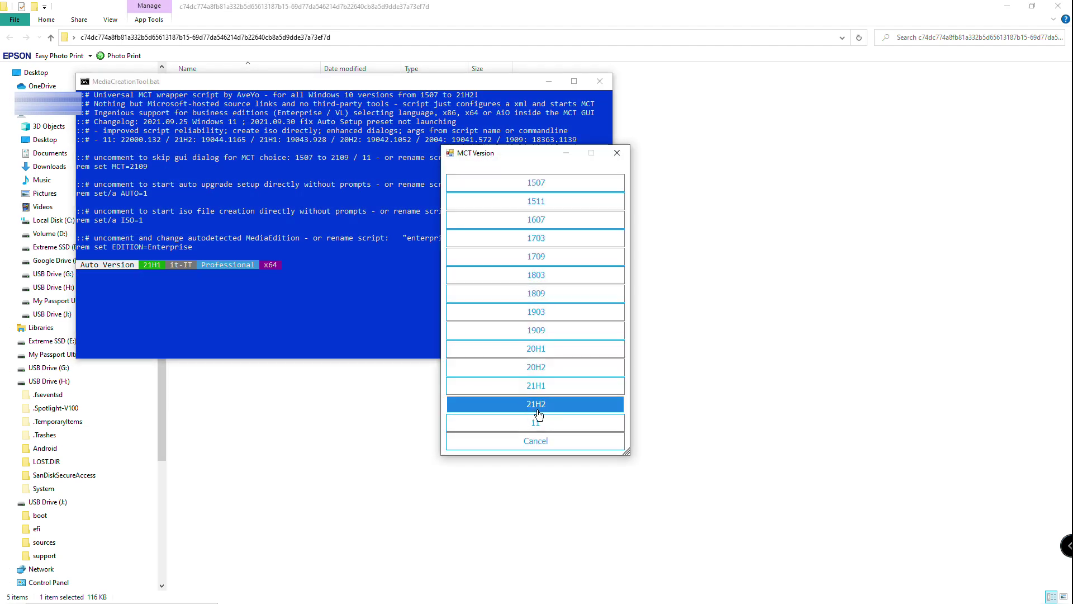
left_click(537, 425)
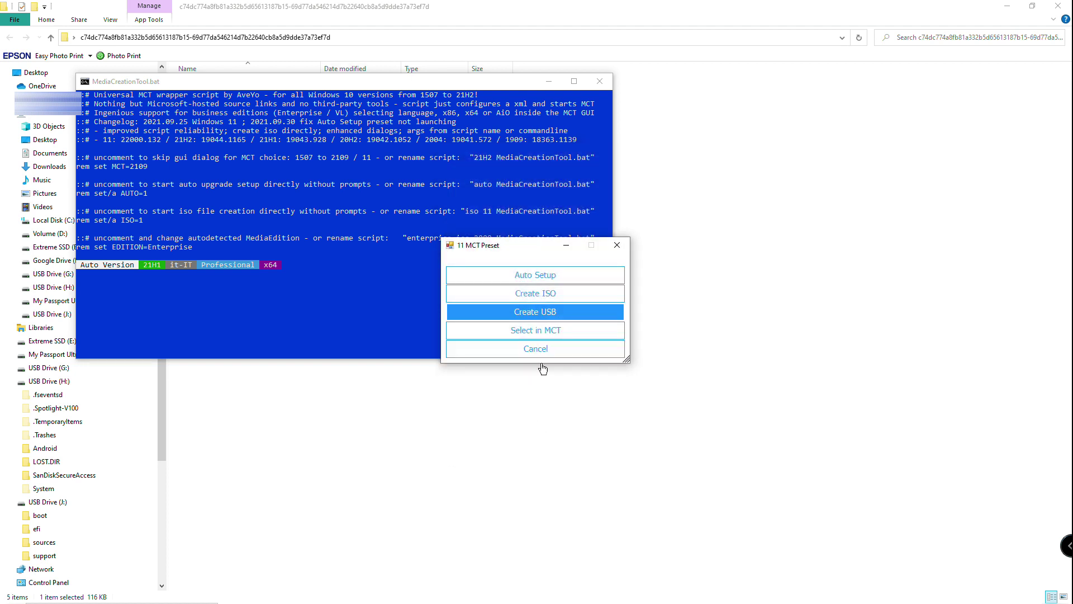
left_click(547, 317)
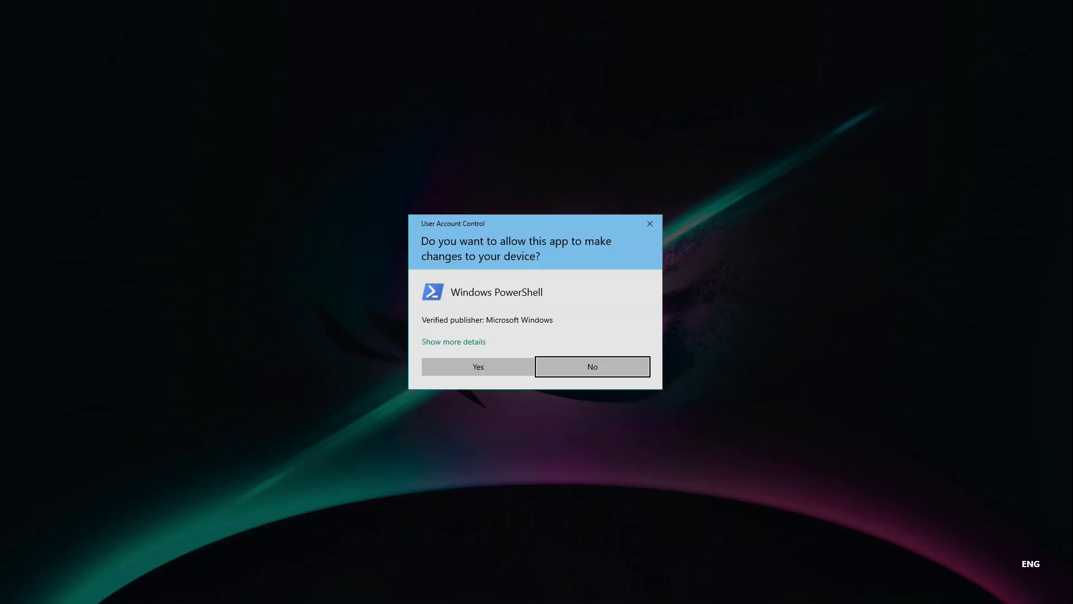
left_click(476, 366)
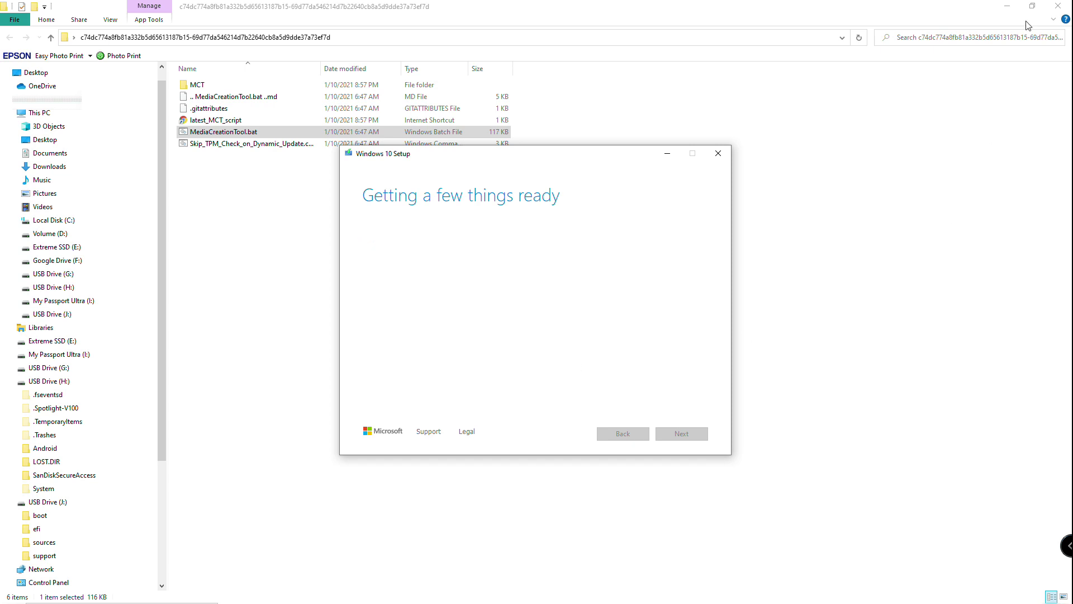
left_click(1058, 7)
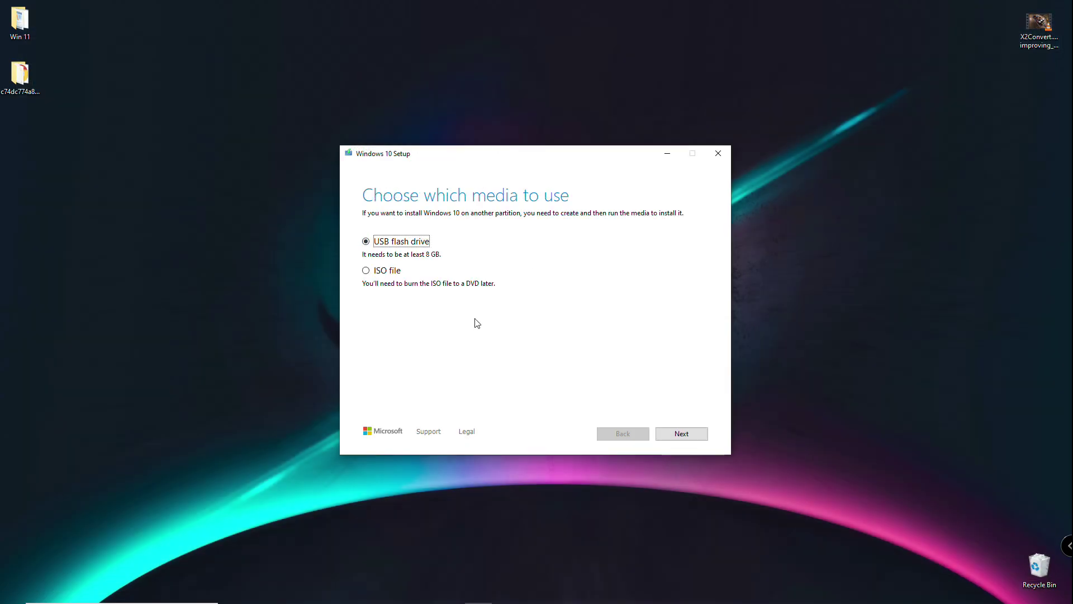